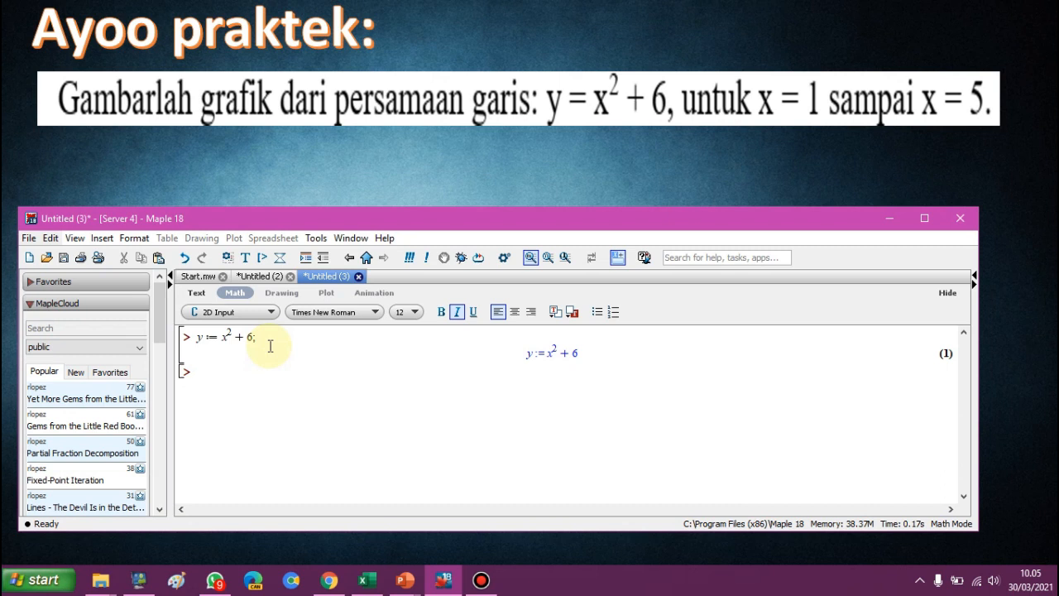
- Plot y over x = 1 ..5 with the plot command and maximize the worksheet window
type("plot(y,")
type("x = 1 ..5")
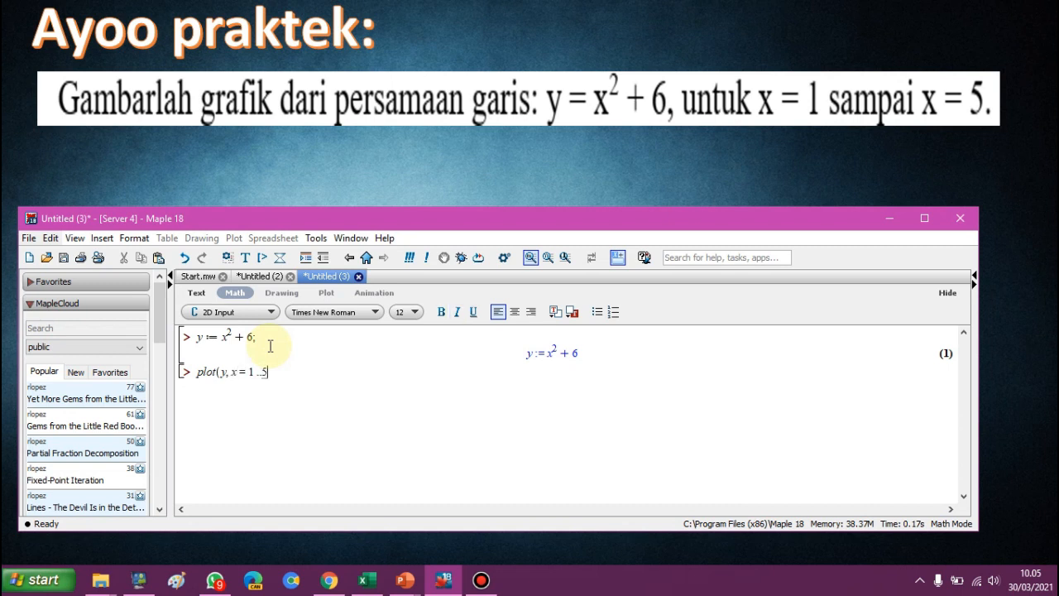
type(");")
key("Return")
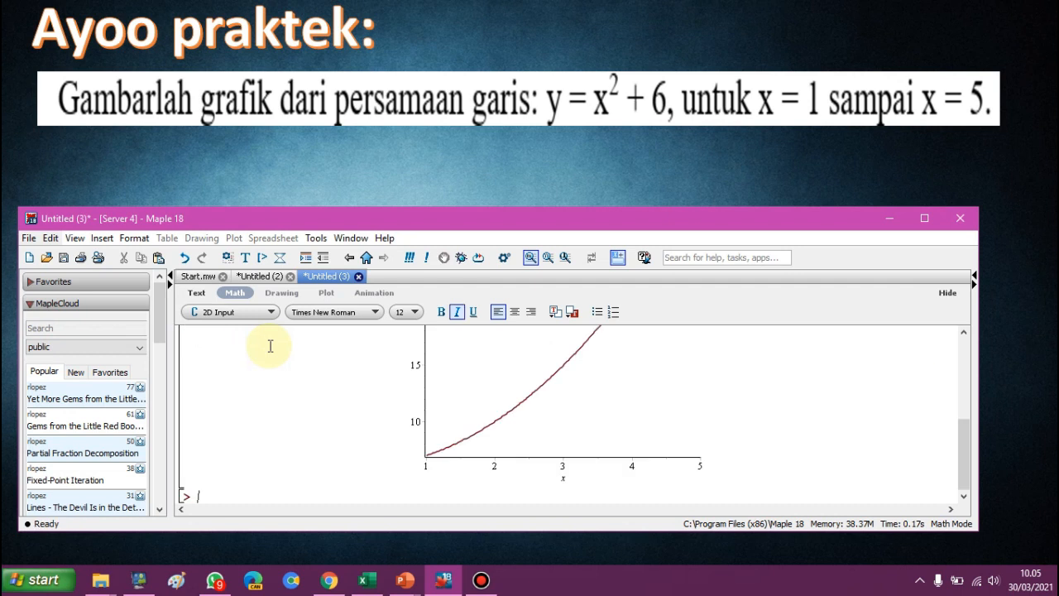
left_click(918, 222)
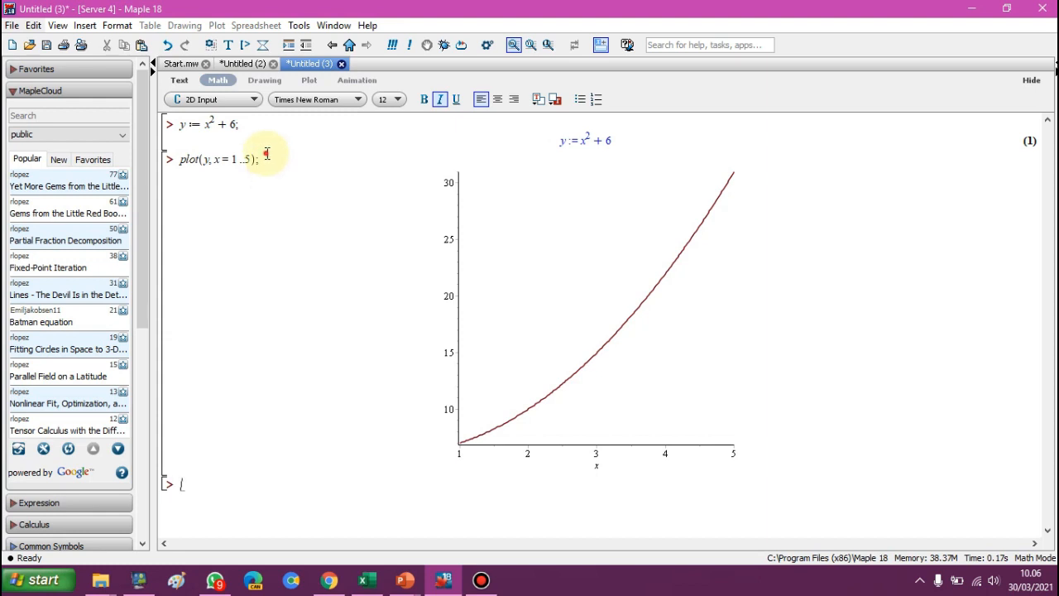
- Copy the plot(y, x = 1 ..5); command into the empty prompt below the graph
triple_click(207, 157)
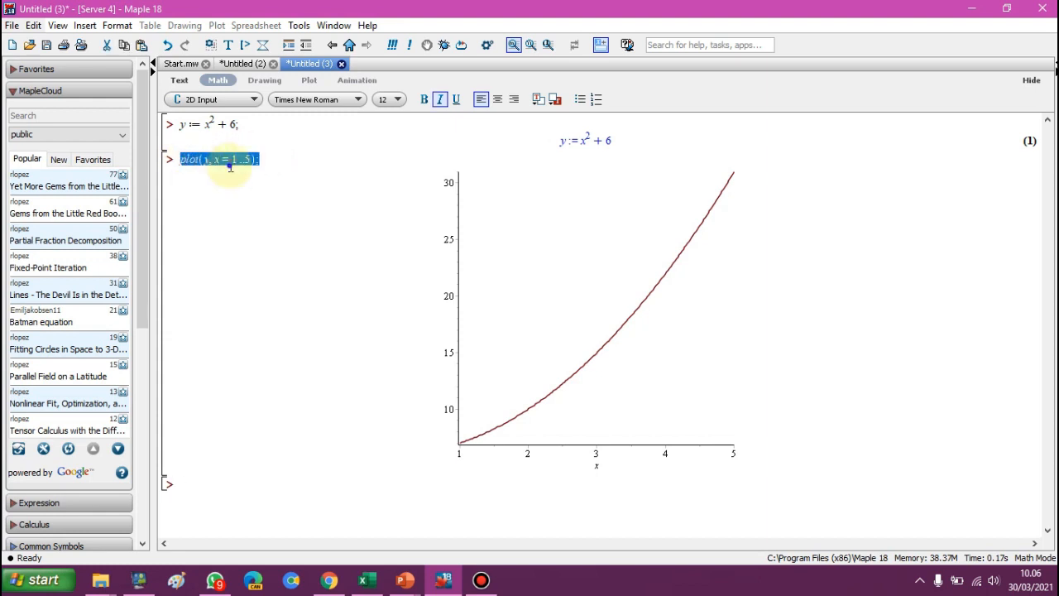
right_click(229, 163)
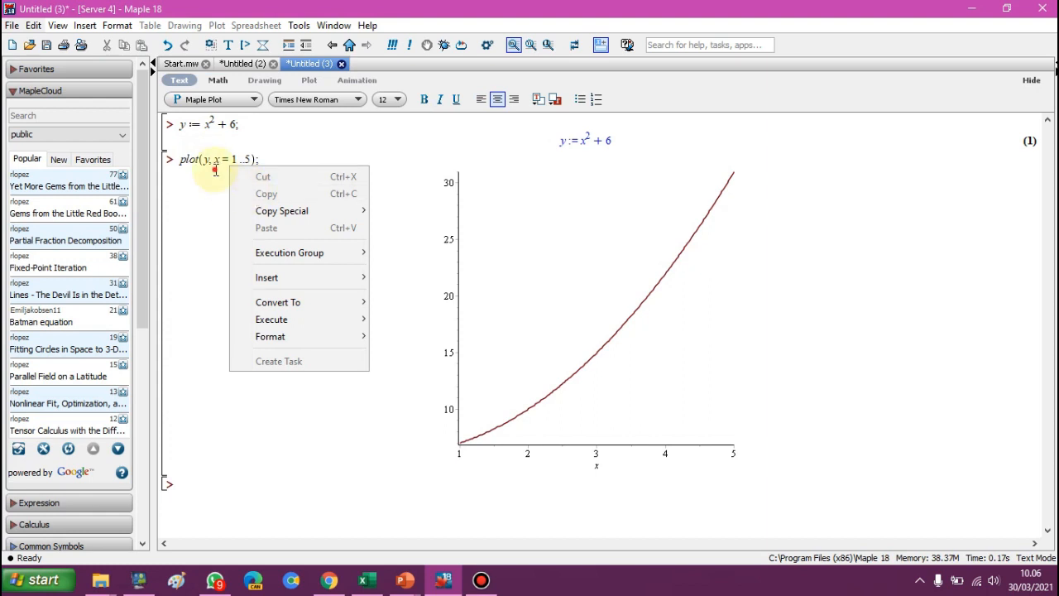
left_click(267, 161)
left_click_drag(266, 161, 187, 157)
right_click(189, 157)
left_click(207, 182)
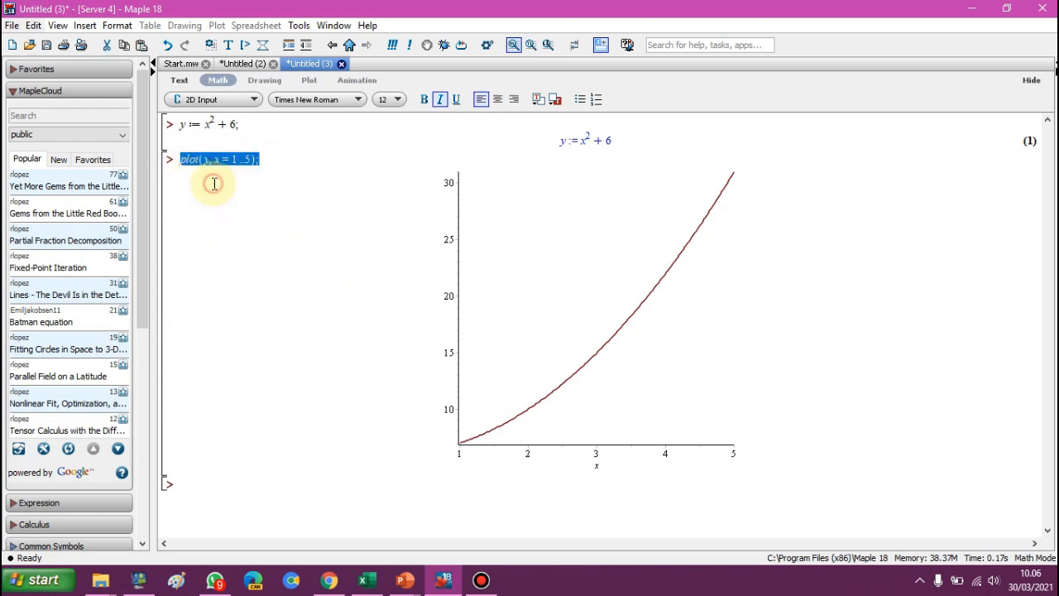
left_click(198, 484)
key("ctrl+v")
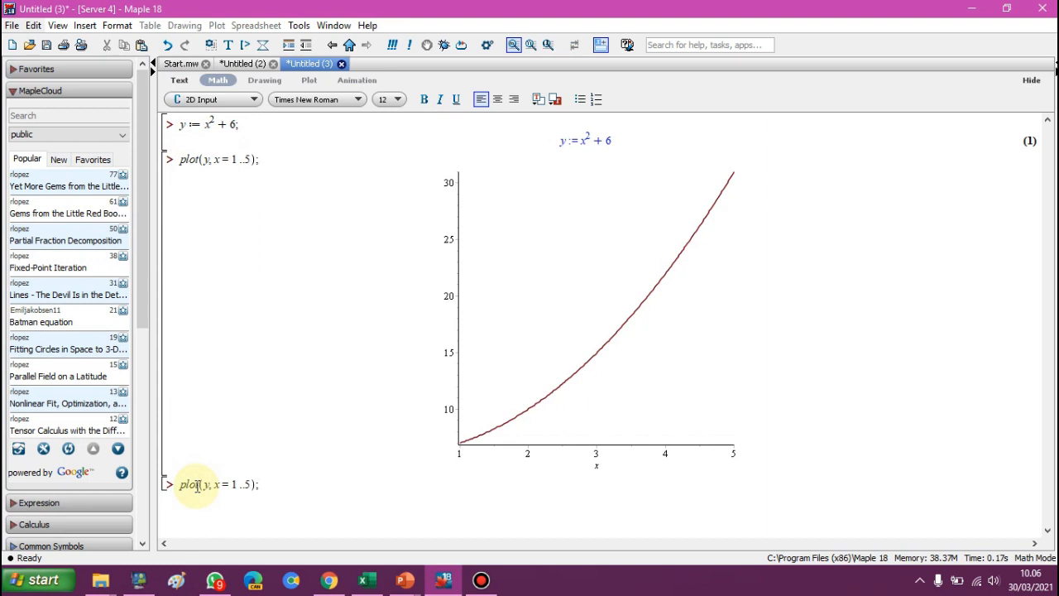
- Add title = "Gambar Persamaan Garis y" to the copied plot command and execute it
key("Left")
key("Left")
type(", ")
type("title = \"Gambar P")
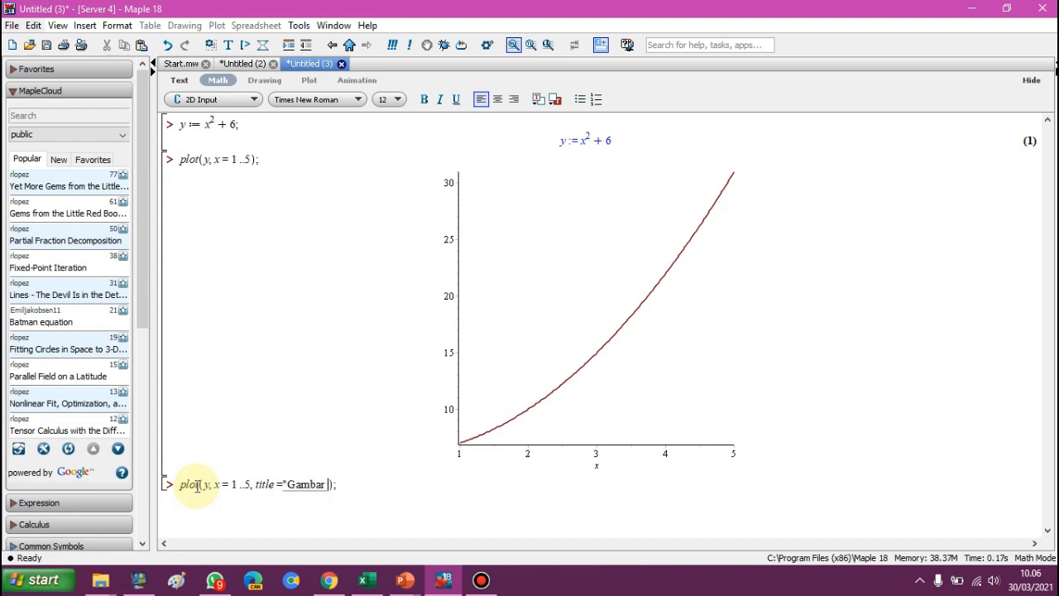
type("ersamaan Garis y")
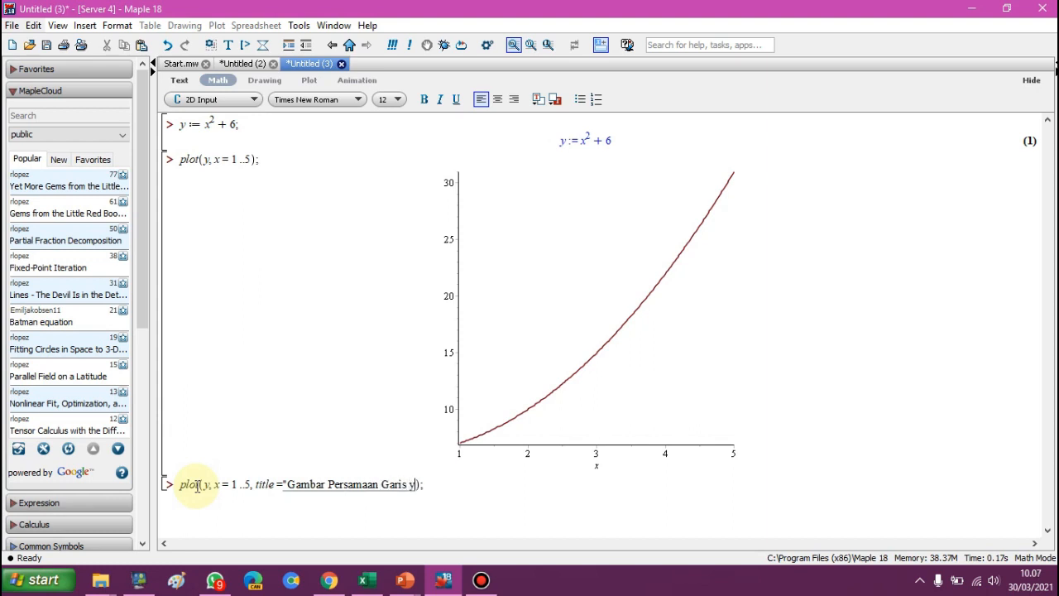
type("\"")
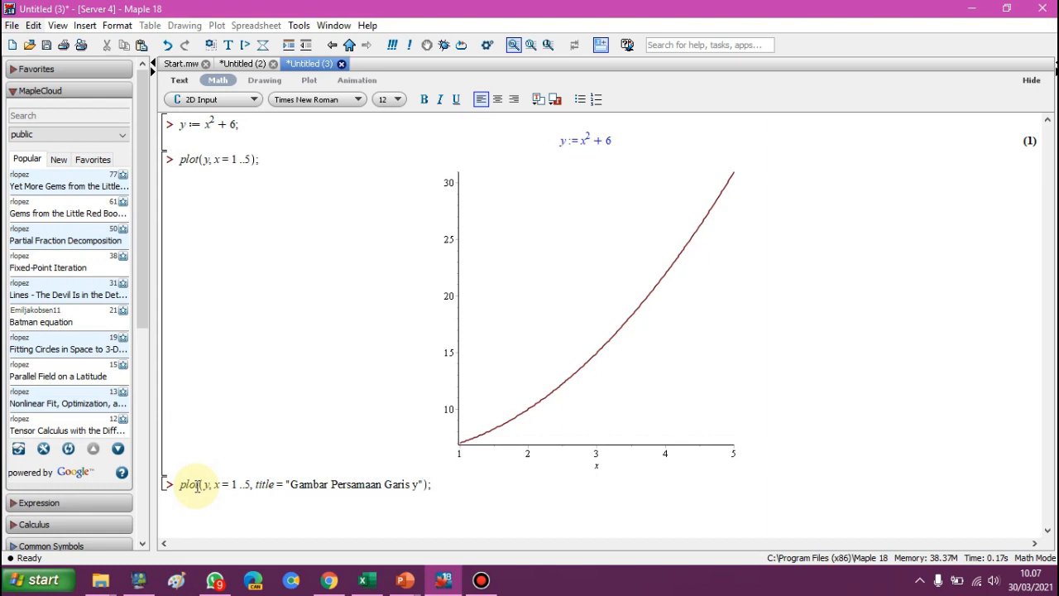
key("Right")
key("Right")
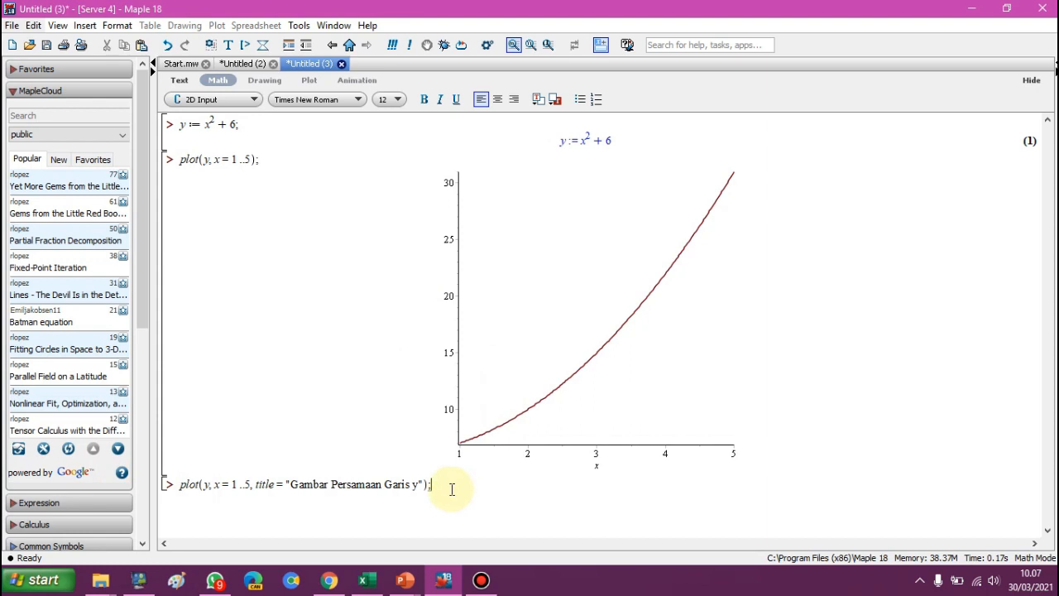
key("Return")
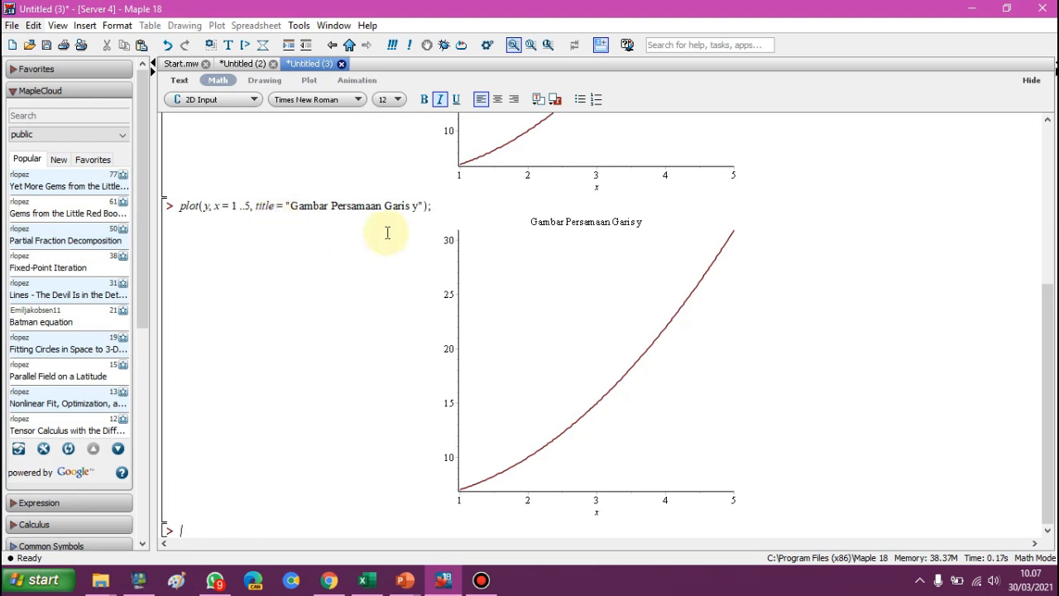
- Copy the titled plot command into the empty prompt below its graph
left_click_drag(451, 208, 167, 201)
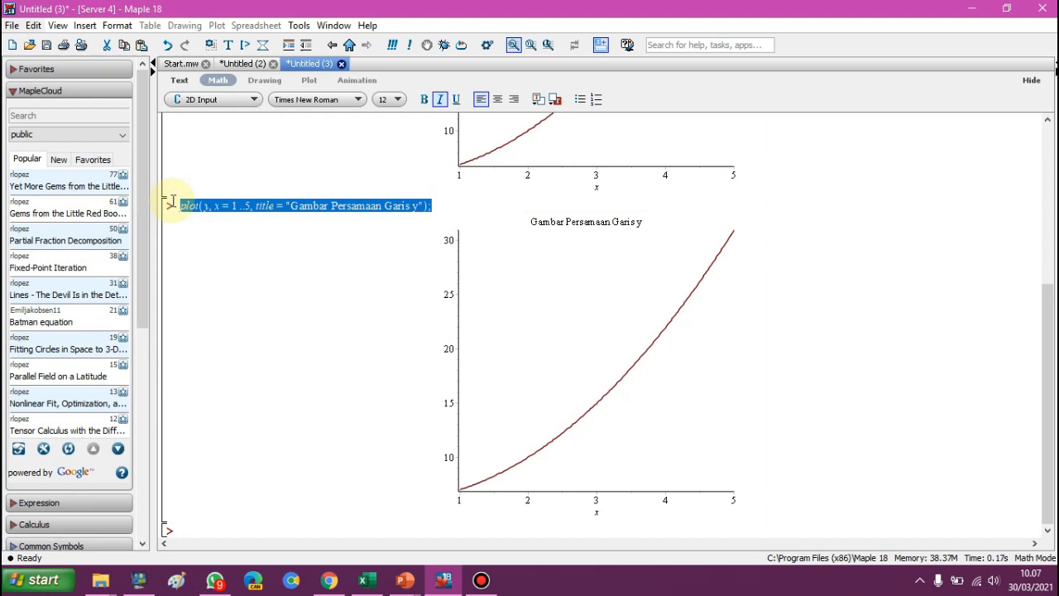
right_click(187, 204)
left_click(216, 231)
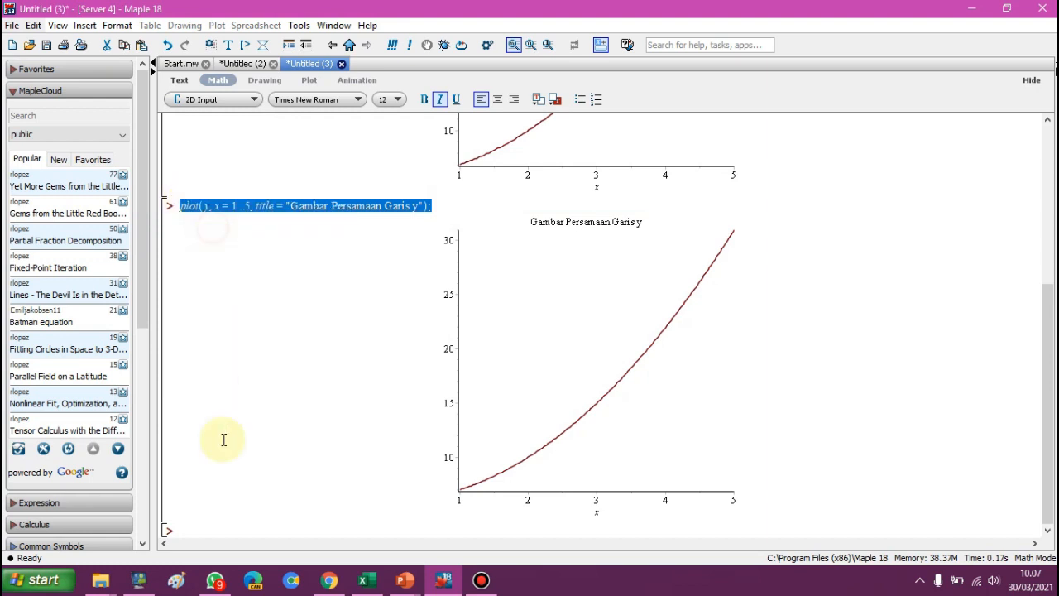
left_click(202, 532)
key("ctrl+v")
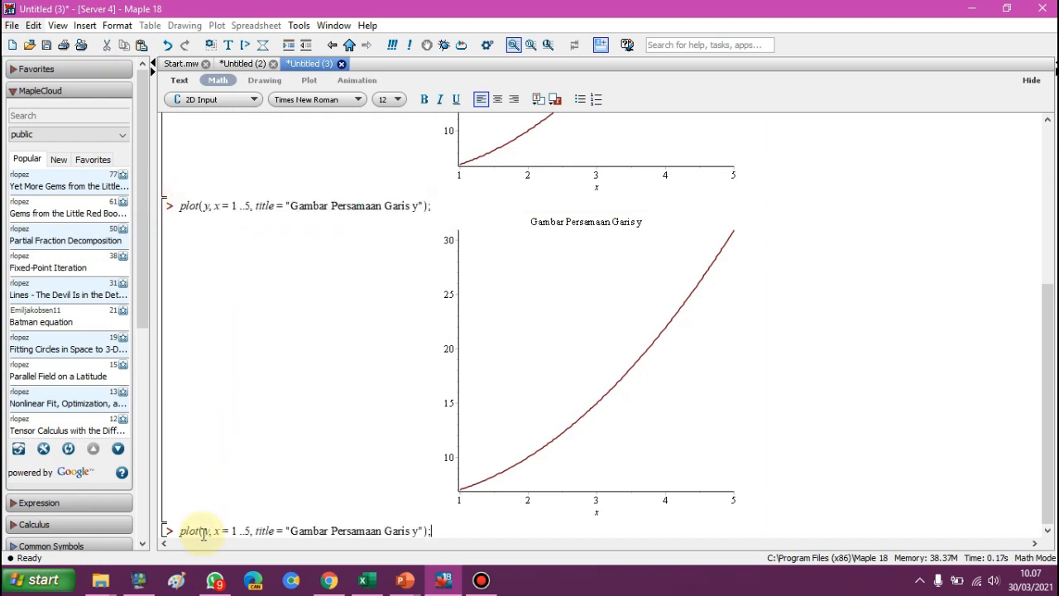
- Add the option color = blue after the title in the copied command and execute it
key("Left")
key("Left")
key("Left")
type(", color =")
type("blue")
key("Right")
key("Return")
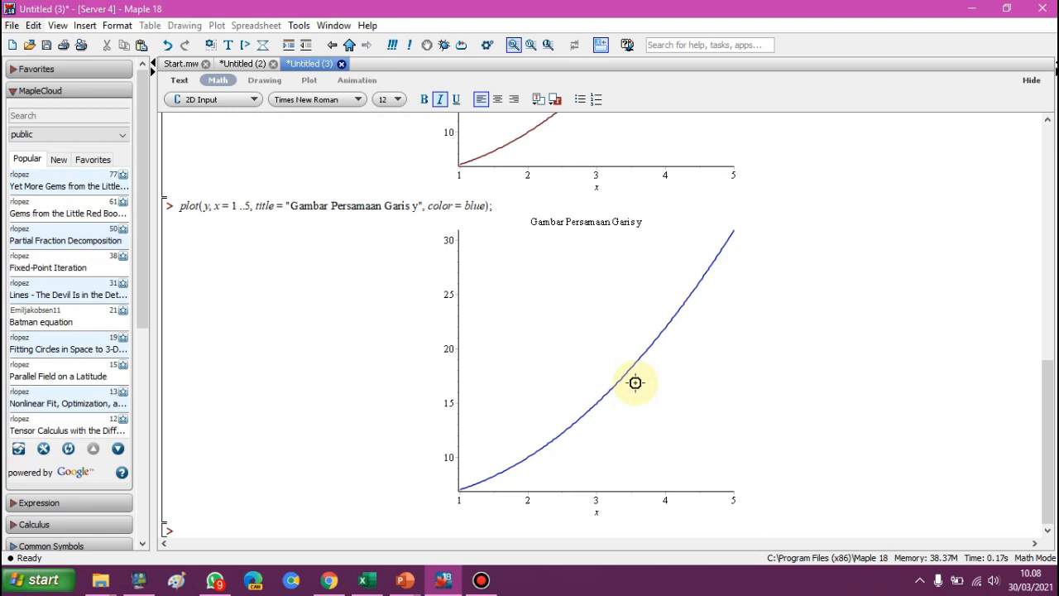
- Copy the blue plot command into the empty prompt below the blue graph
left_click(507, 206)
left_click_drag(466, 206, 275, 197)
left_click_drag(181, 203, 180, 202)
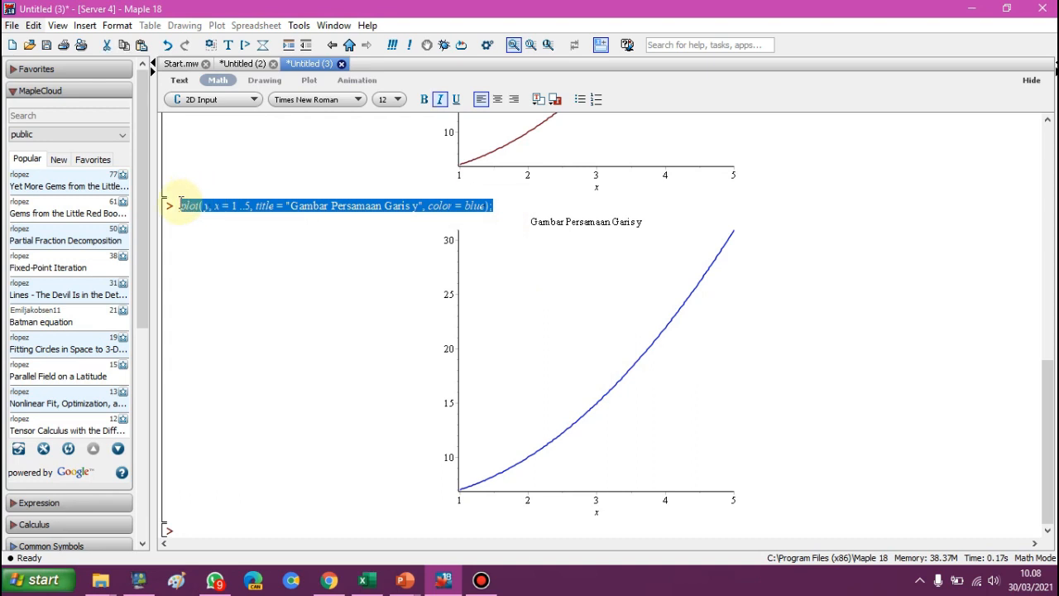
left_click(199, 530)
key("ctrl+v")
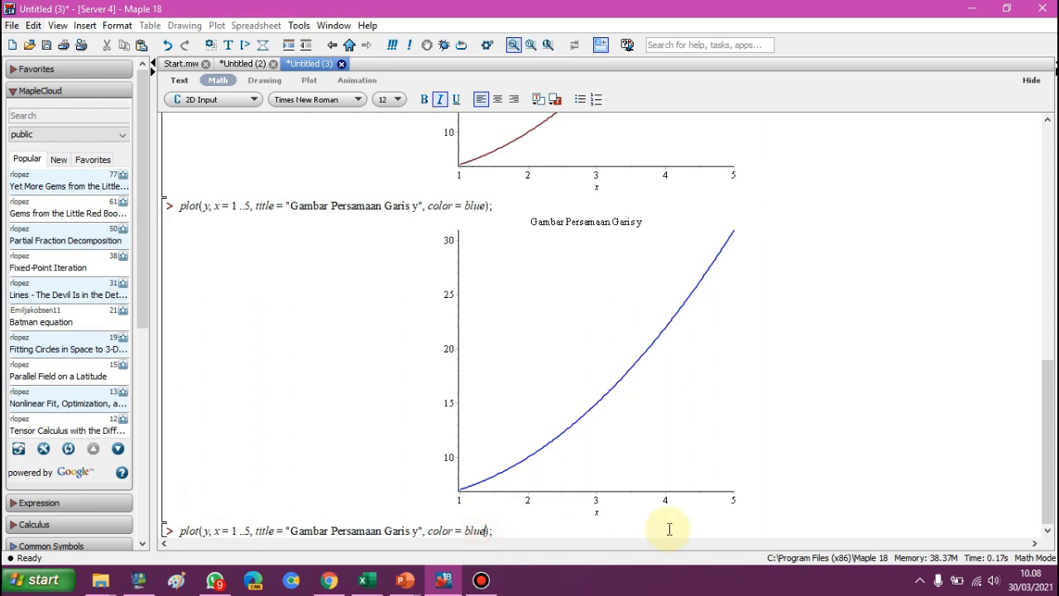
- Set the copied command's color to green, add style = point, and execute it
key("BackSpace")
key("BackSpace")
key("BackSpace")
key("BackSpace")
type("green, style =")
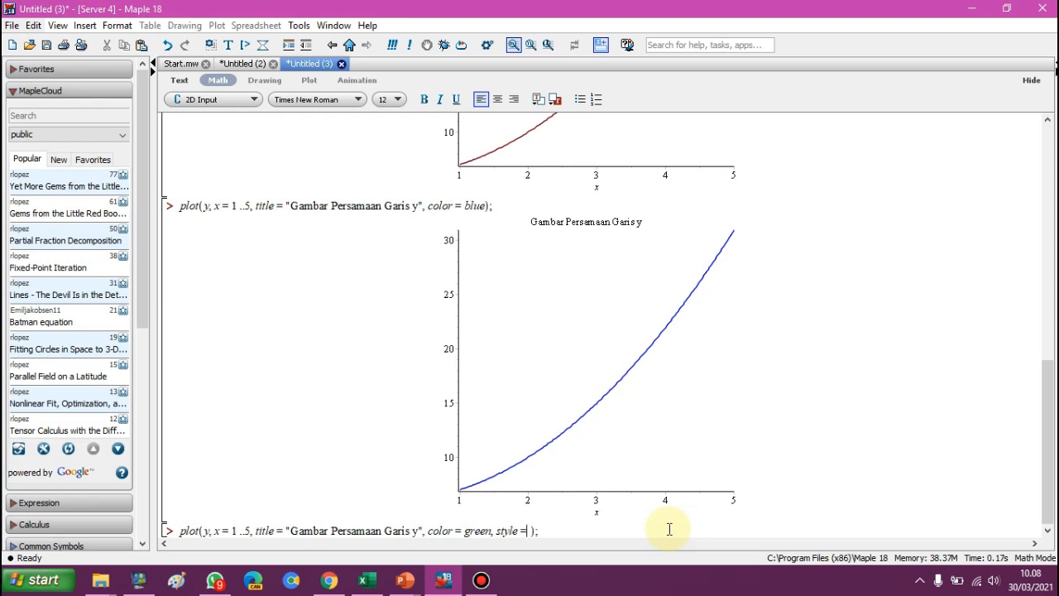
type("point")
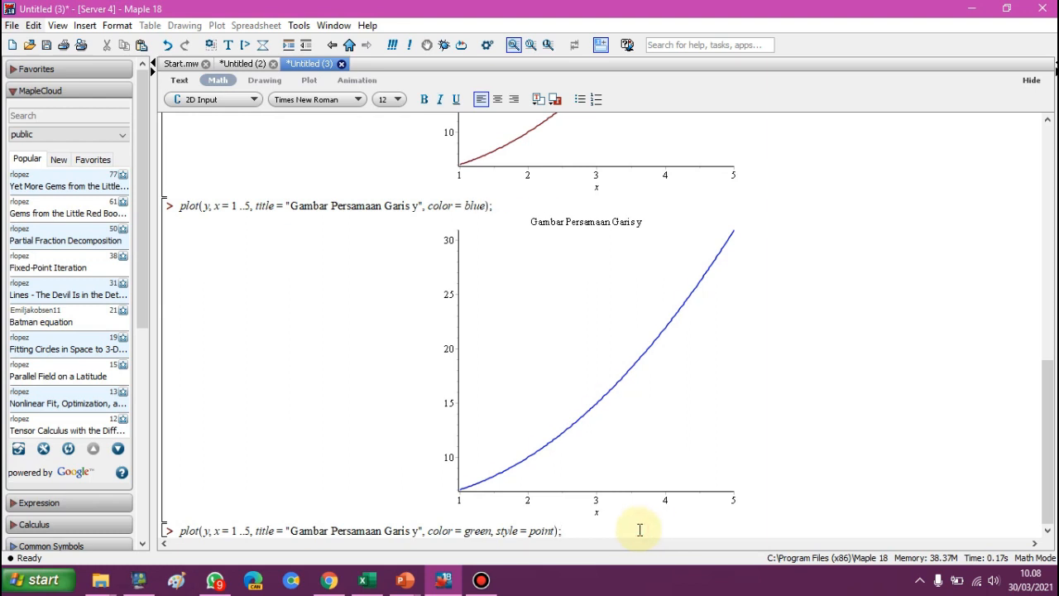
key("Return")
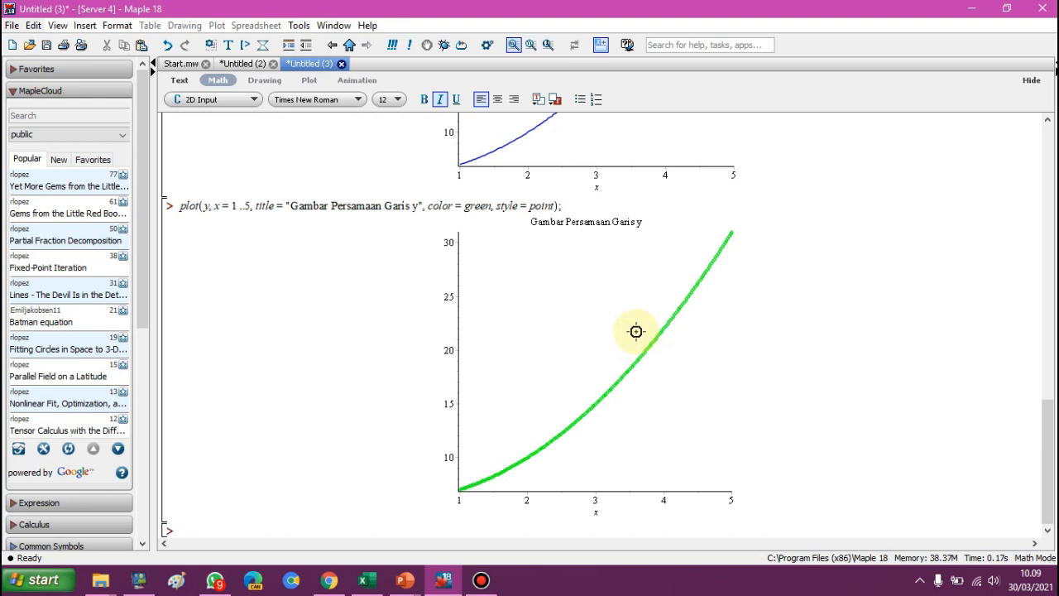
- Try to plot the green graph with style = lines by editing and re-executing its command
left_click(556, 207)
key("BackSpace")
key("BackSpace")
key("BackSpace")
key("BackSpace")
key("BackSpace")
type("lines")
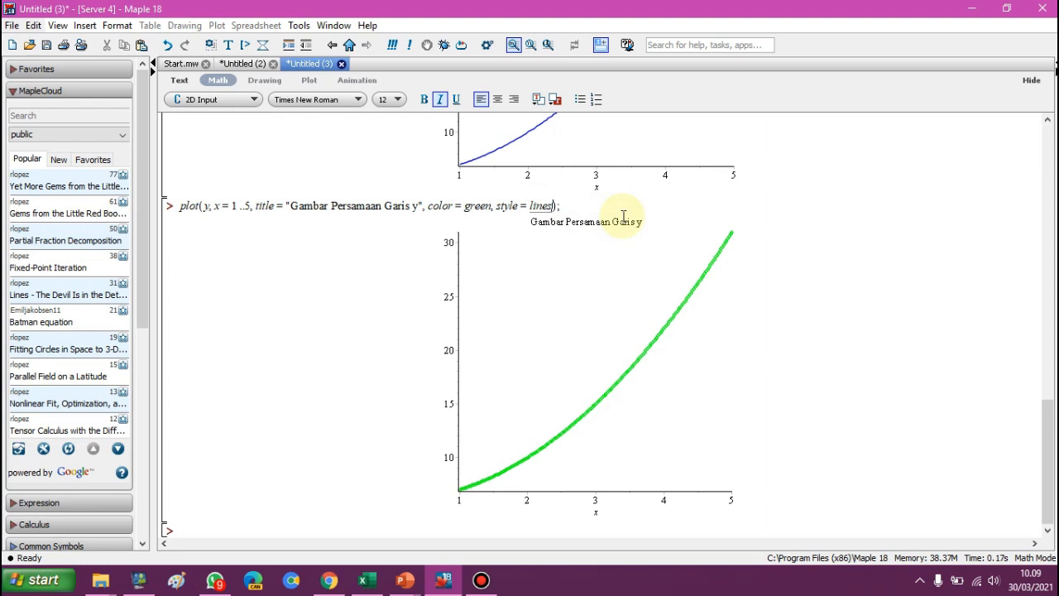
key("Return")
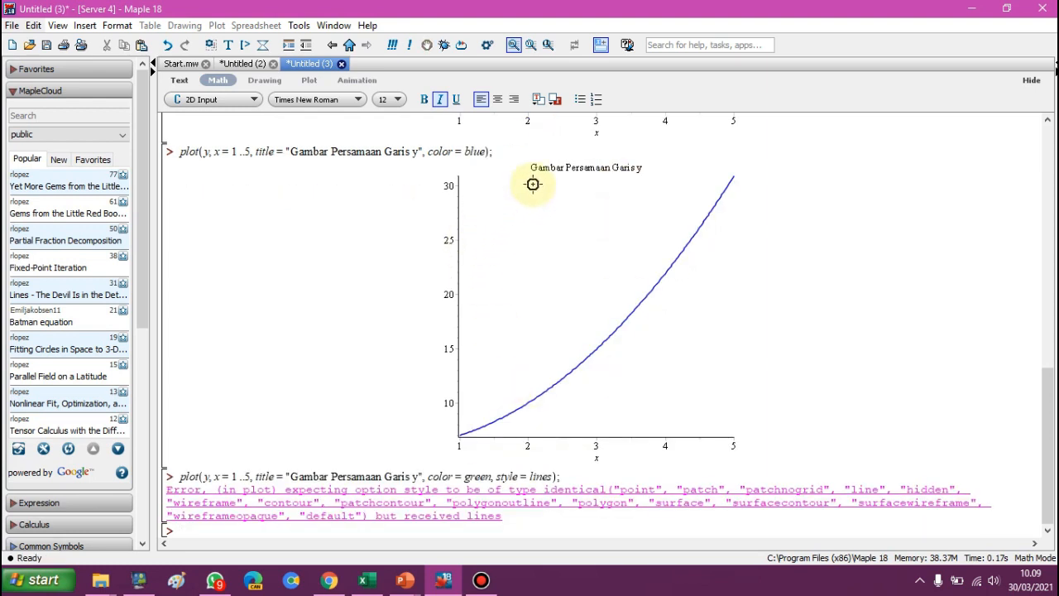
- Correct the green plot's style option to line and re-execute the command
left_click(549, 477)
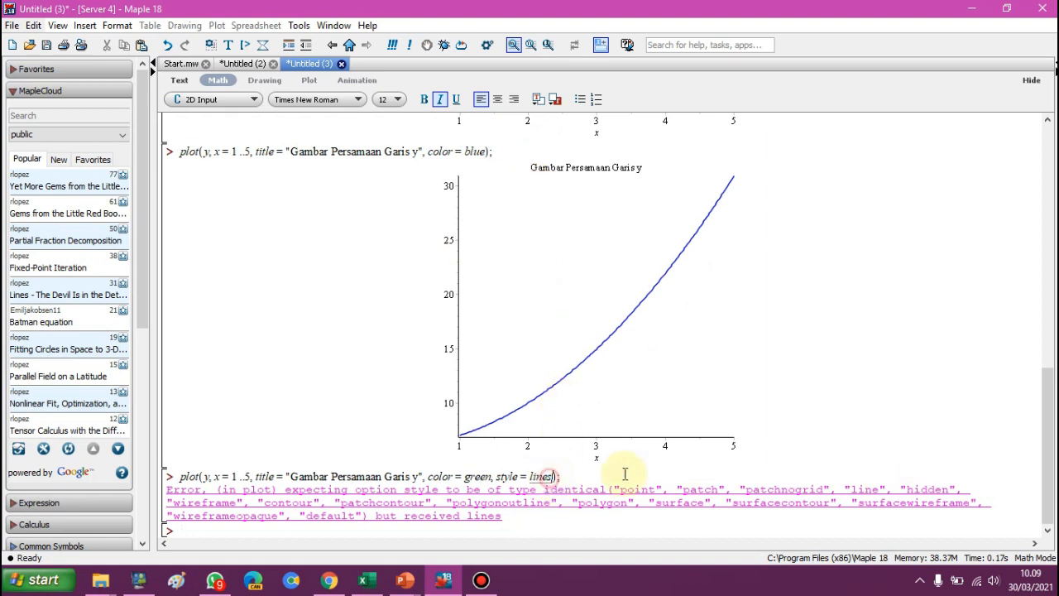
key("BackSpace")
key("Return")
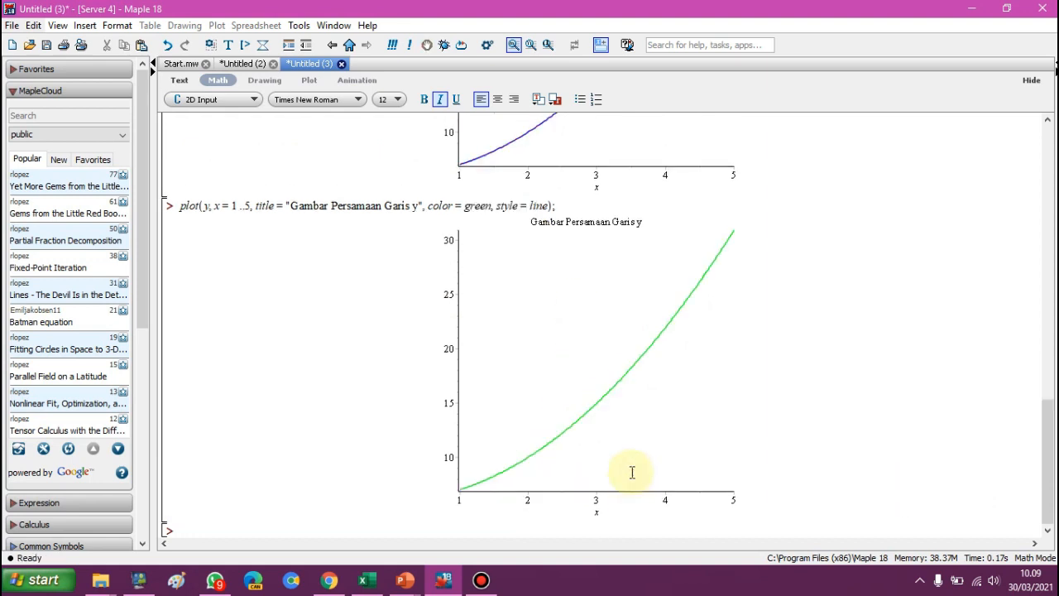
- Set the green plot's style back to point and re-execute the command
left_click(548, 207)
key("BackSpace")
key("BackSpace")
key("BackSpace")
key("BackSpace")
type("point")
key("Return")
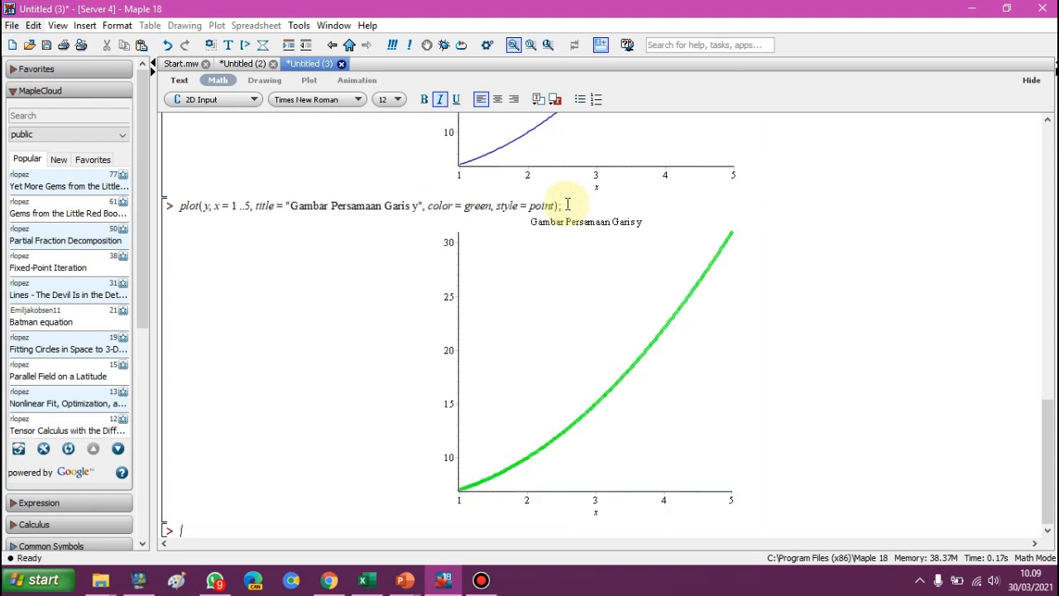
- Restore the worksheet window to its smaller size and advance the presentation slideshow to the next exercise
left_click(1007, 10)
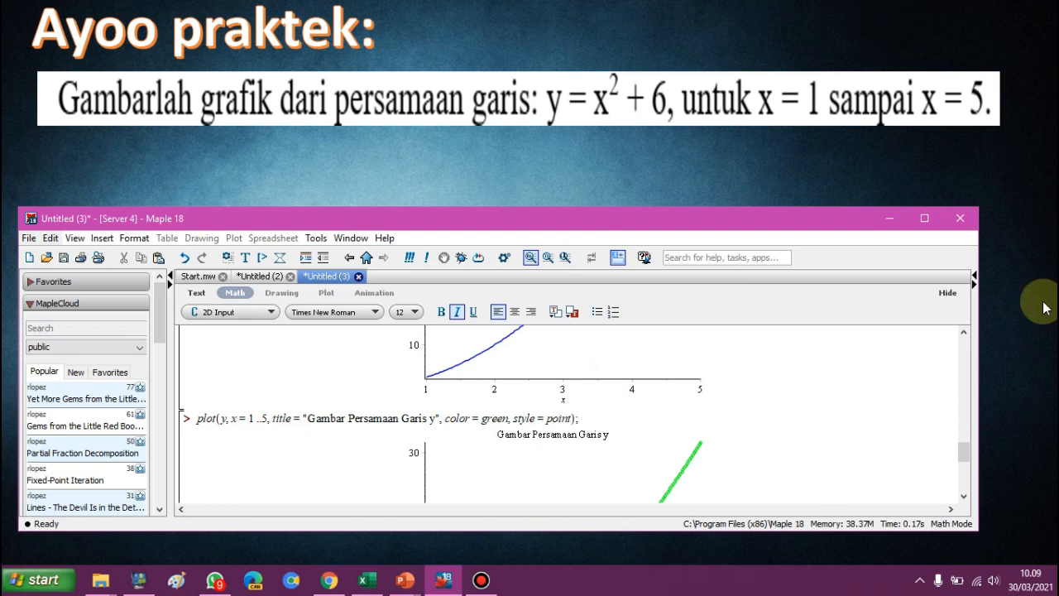
left_click(995, 259)
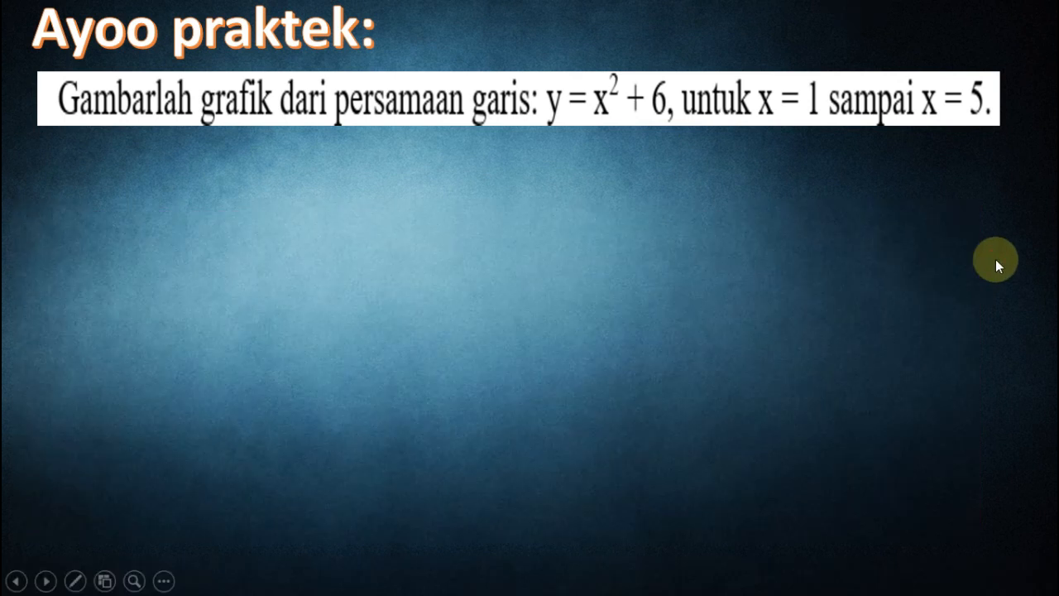
key("Right")
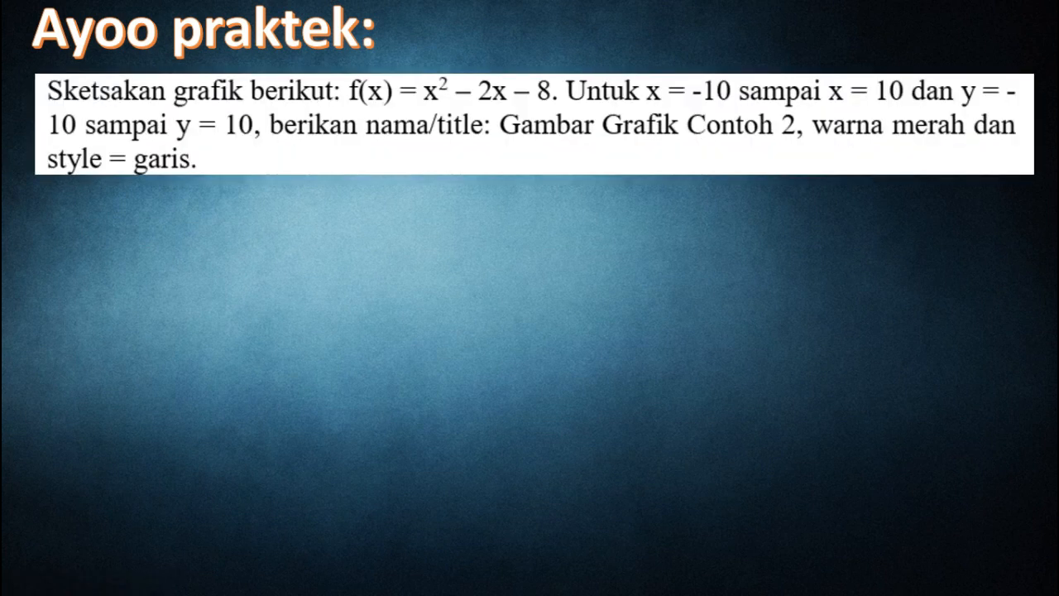